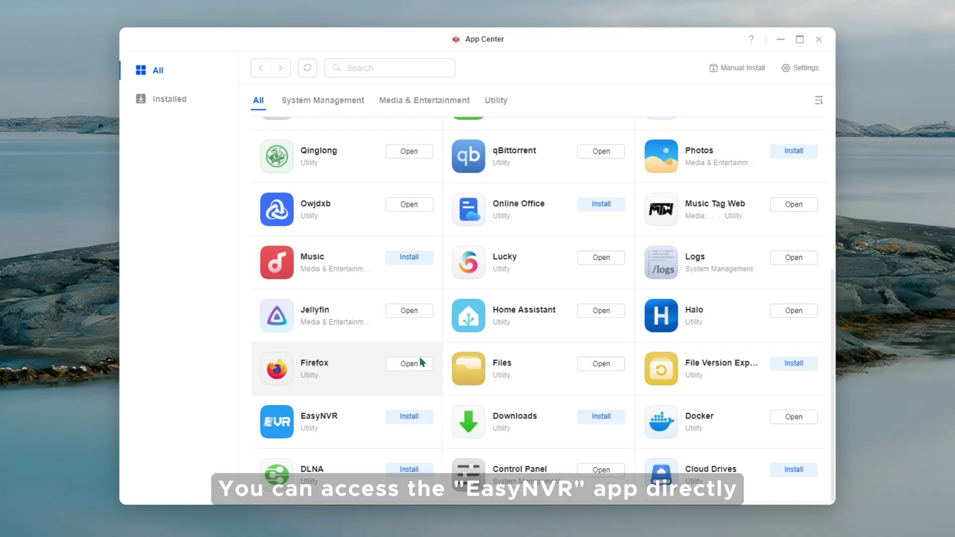
Install EasyNVR with its video saving path set to Volume 1/Shared folder/视频
click(407, 417)
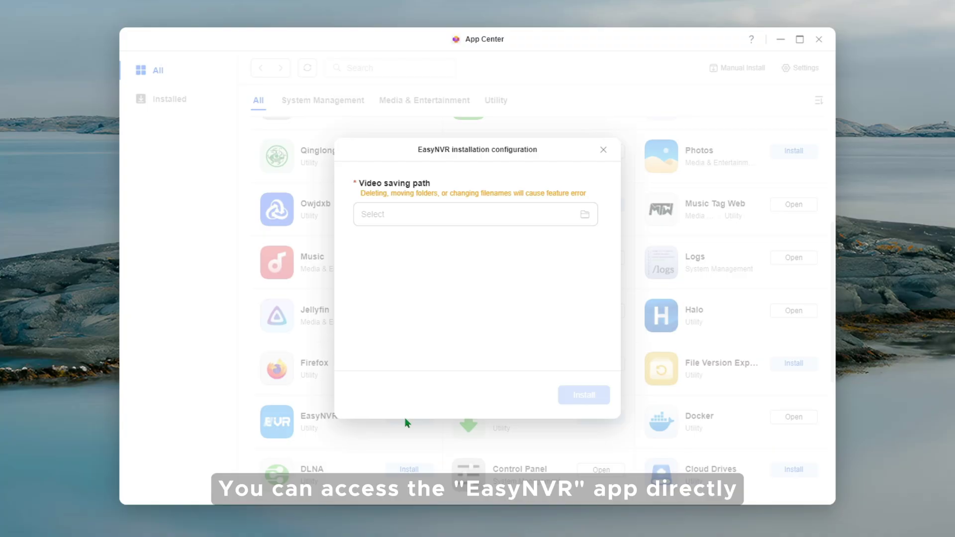
click(486, 214)
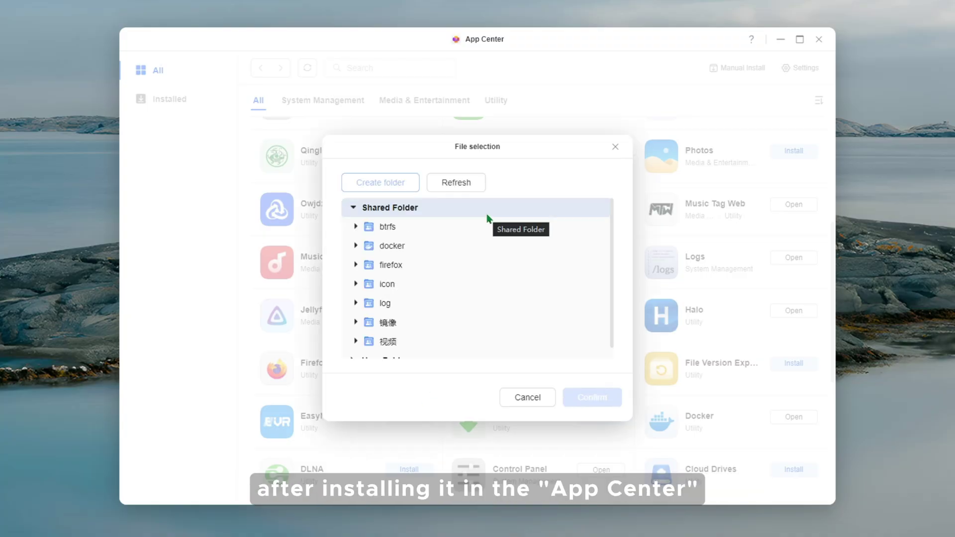
click(474, 349)
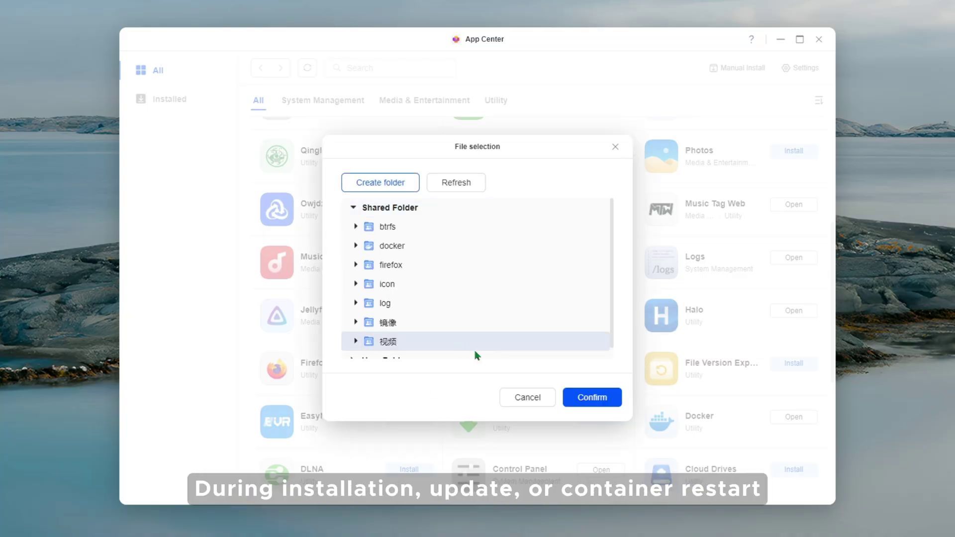
click(568, 396)
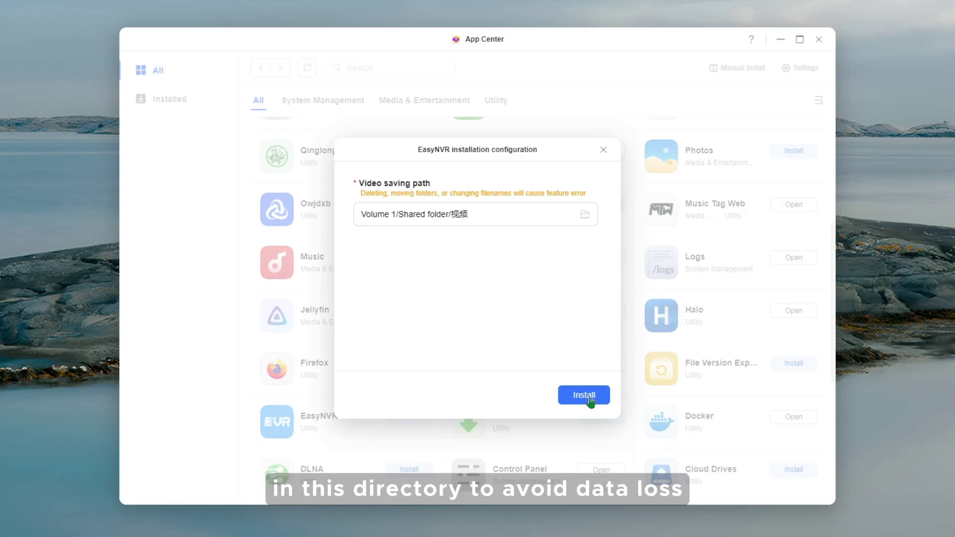
click(590, 401)
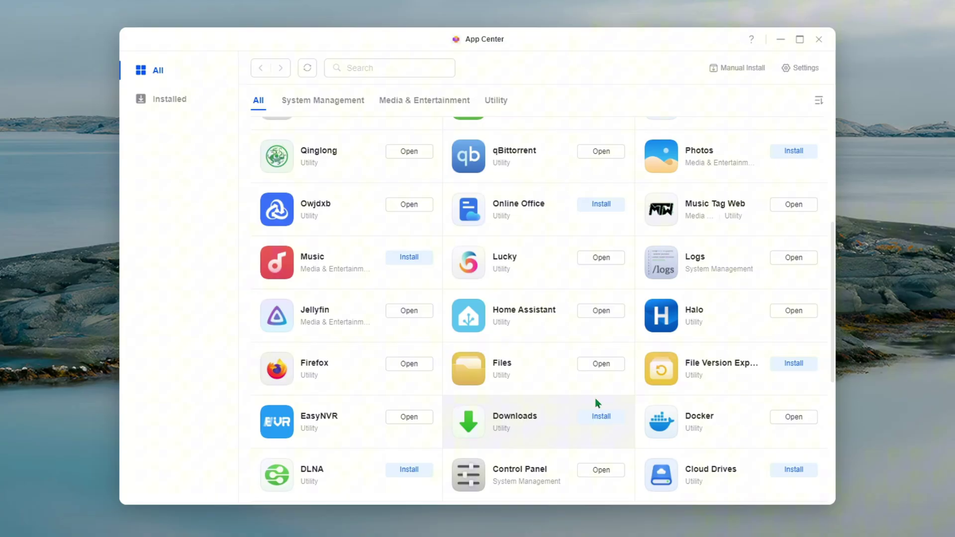
click(409, 416)
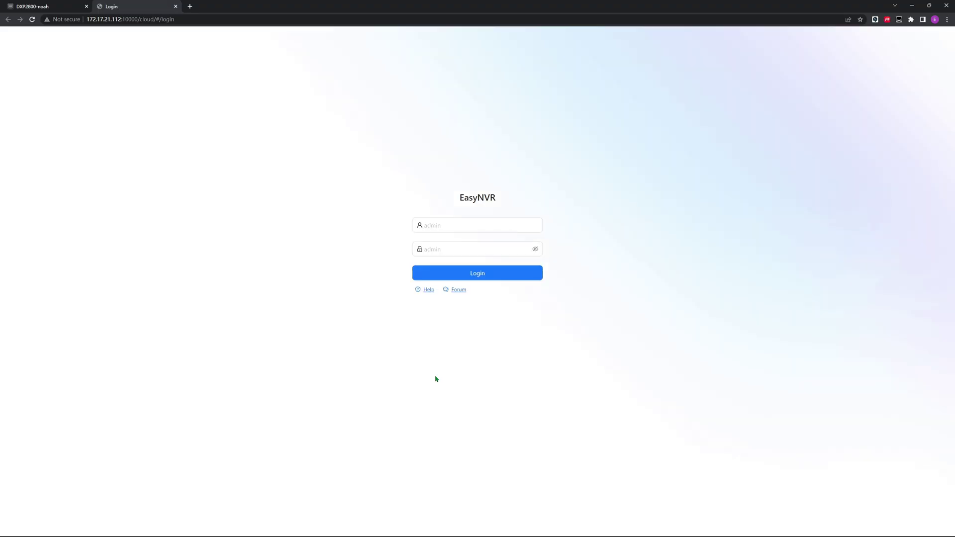
click(190, 6)
click(191, 18)
text(http://172.17.21.112:10000/)
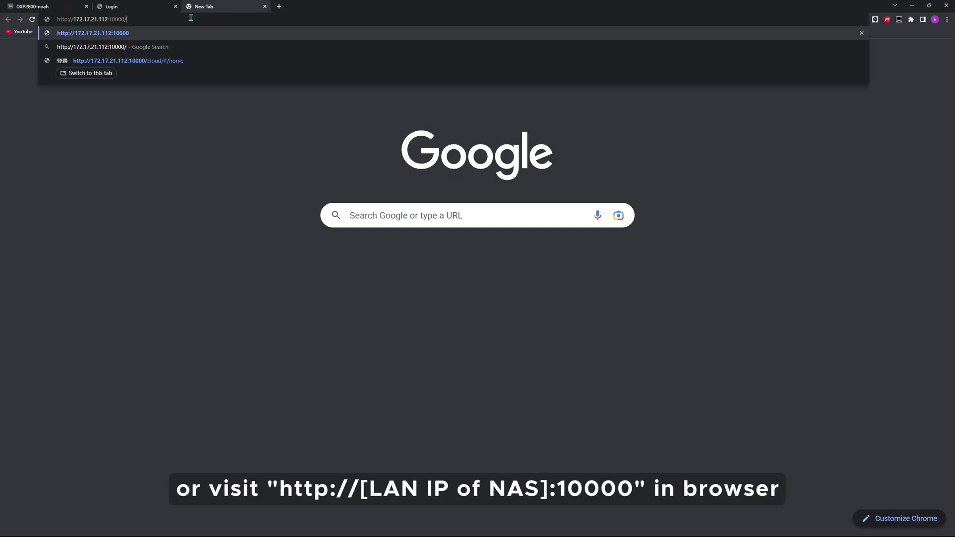
key(Return)
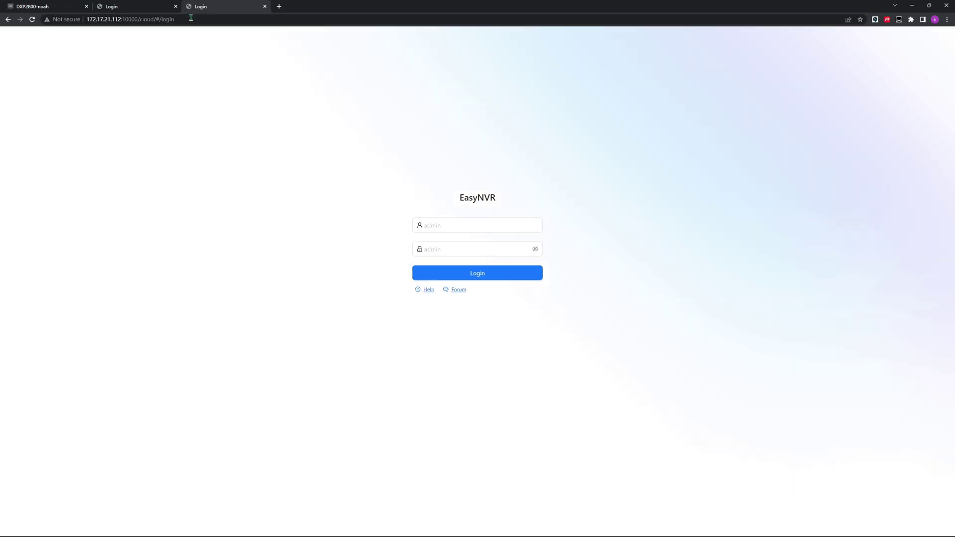
click(431, 199)
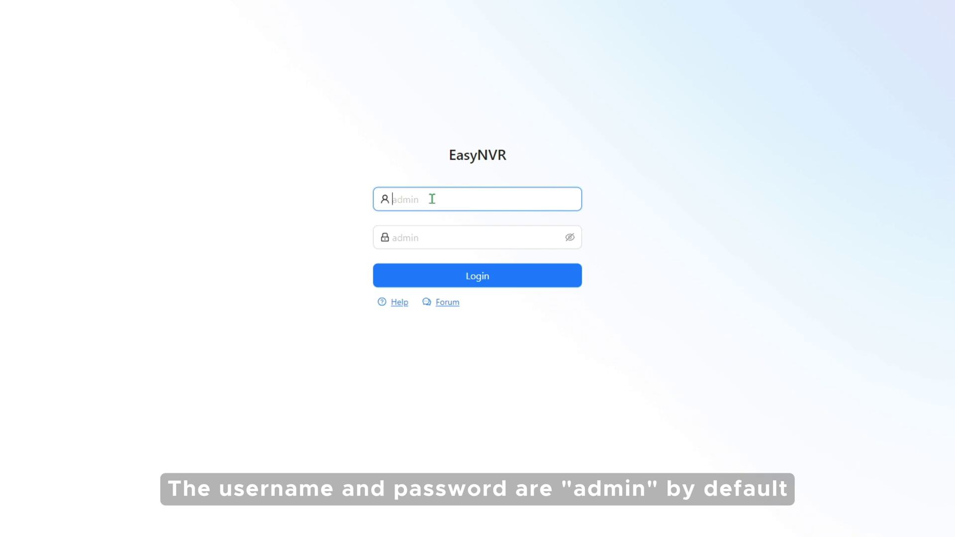
key(Tab)
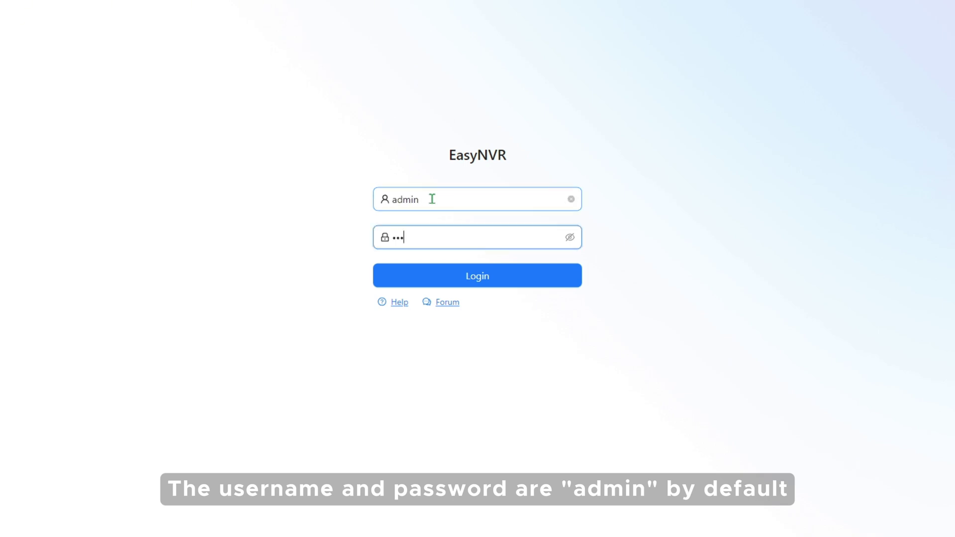
key(Return)
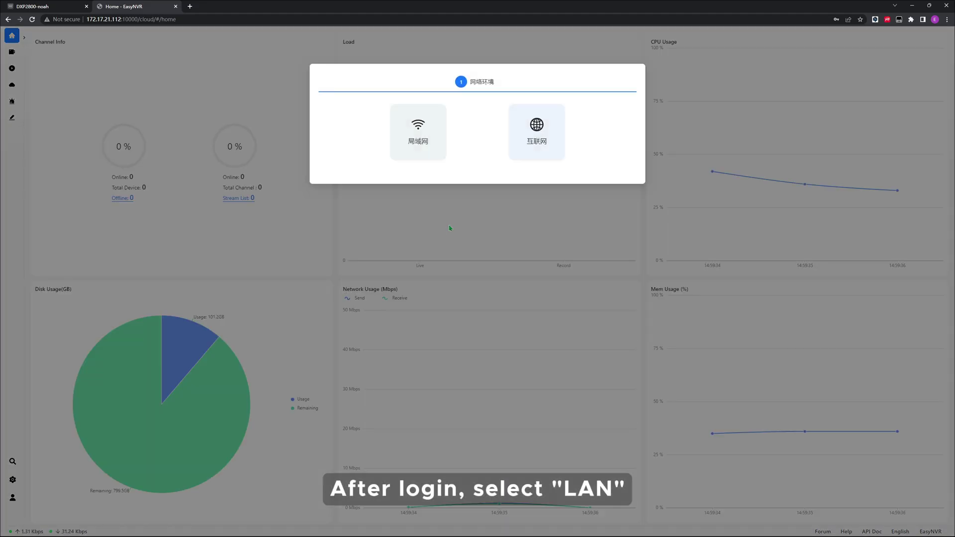
Choose the LAN environment, accept its address, and create the new ugreen account
click(390, 224)
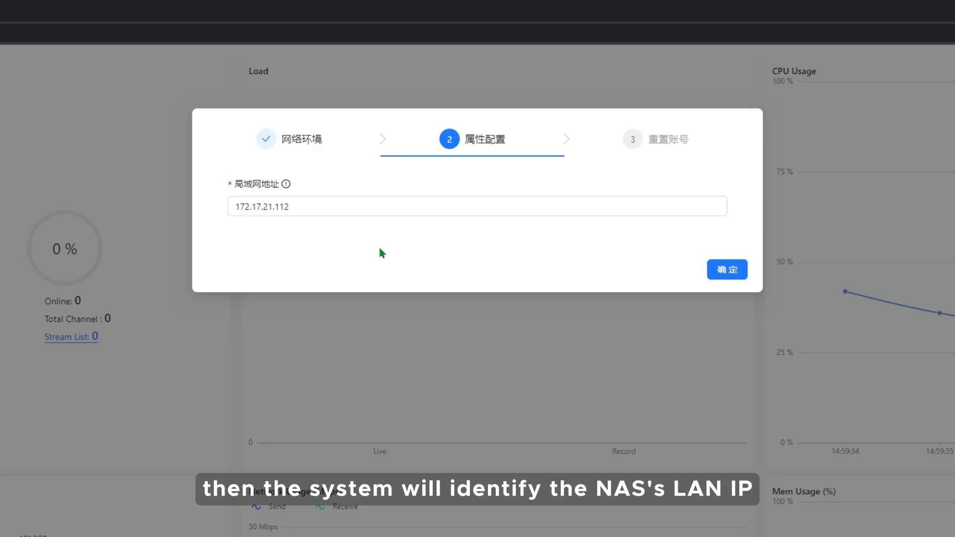
click(730, 272)
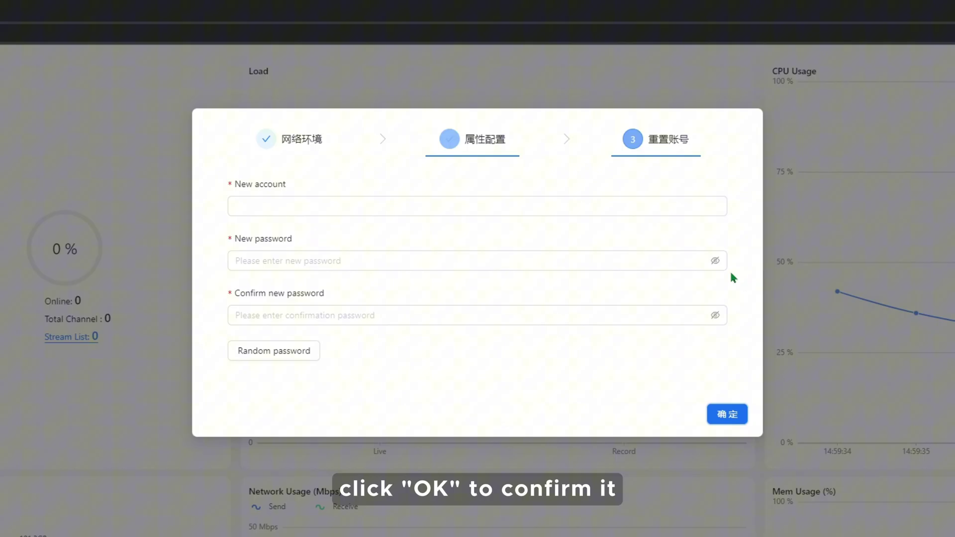
click(410, 203)
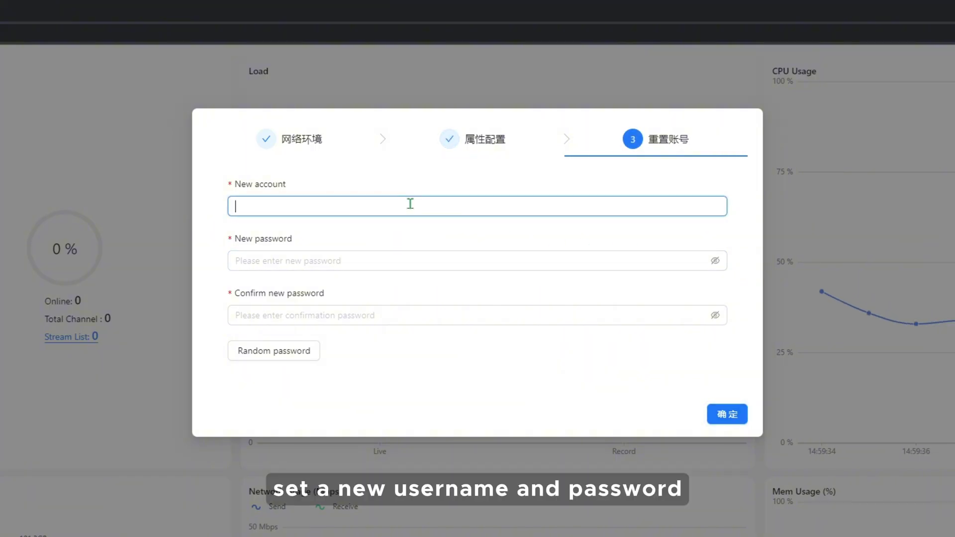
text(ugreen)
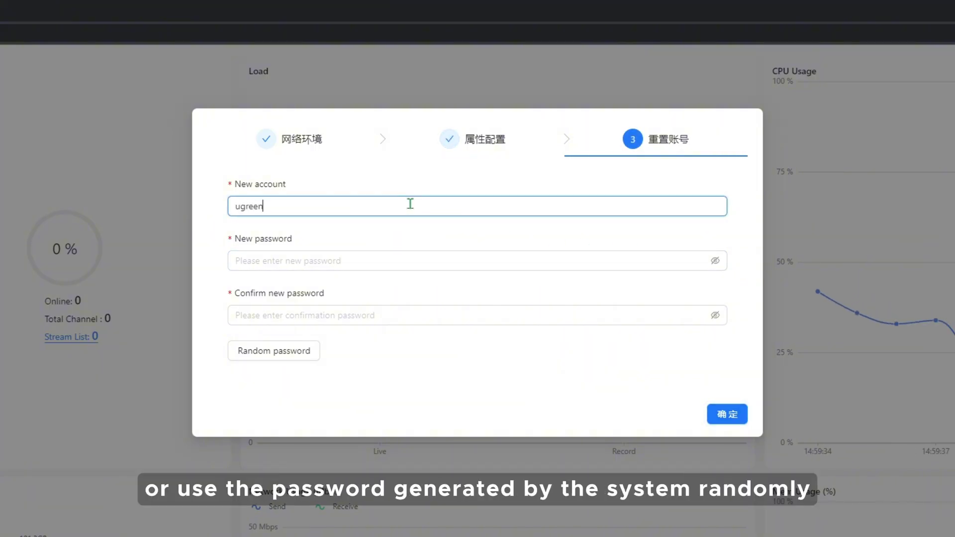
key(Tab)
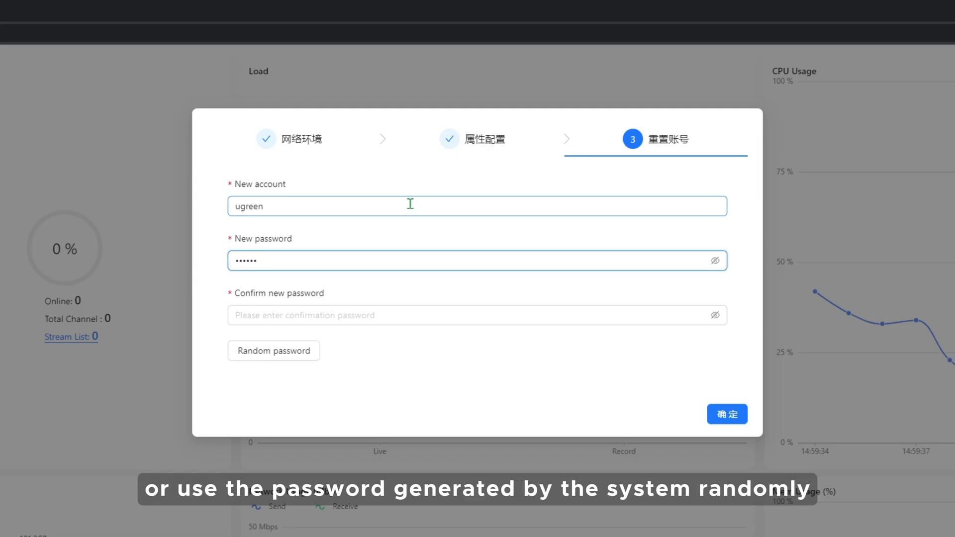
key(Tab)
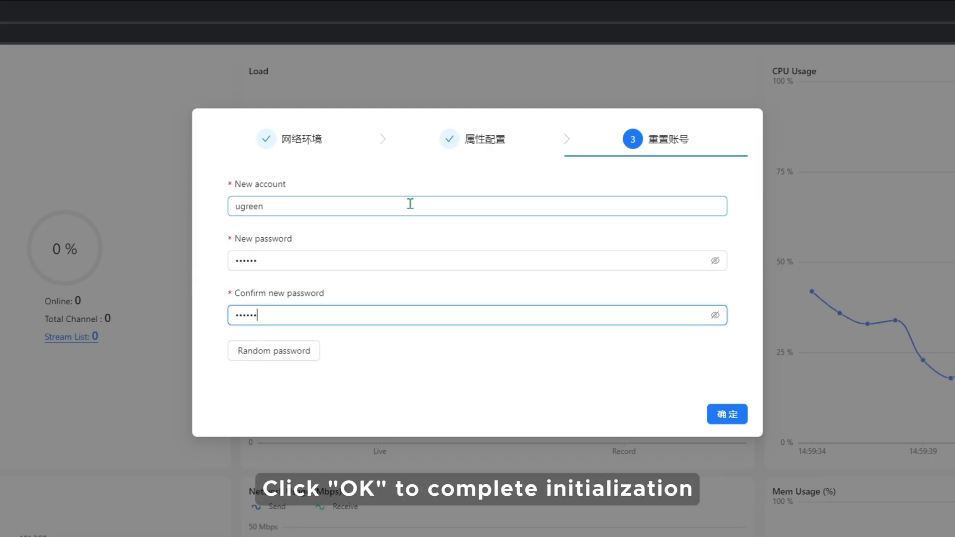
click(723, 415)
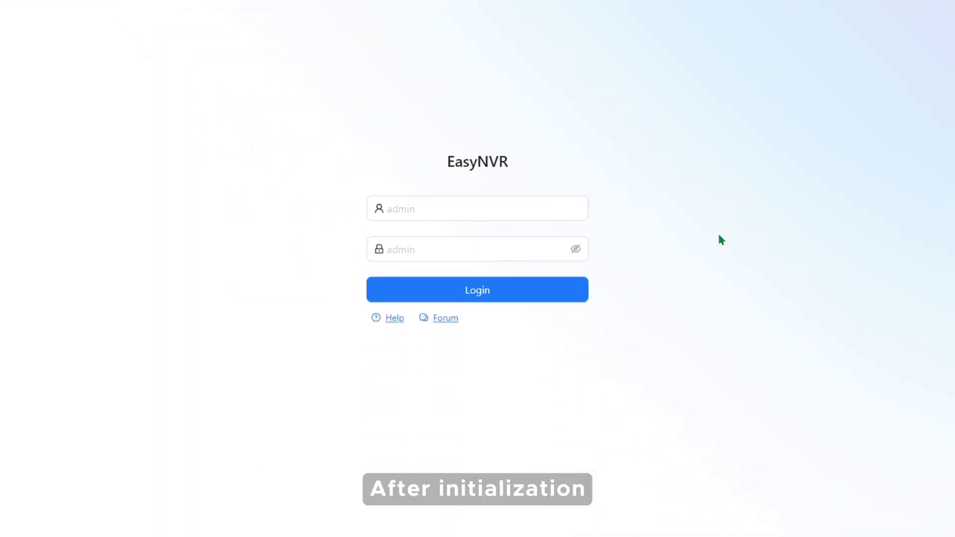
Log in to EasyNVR as ugreen with the new password
click(465, 207)
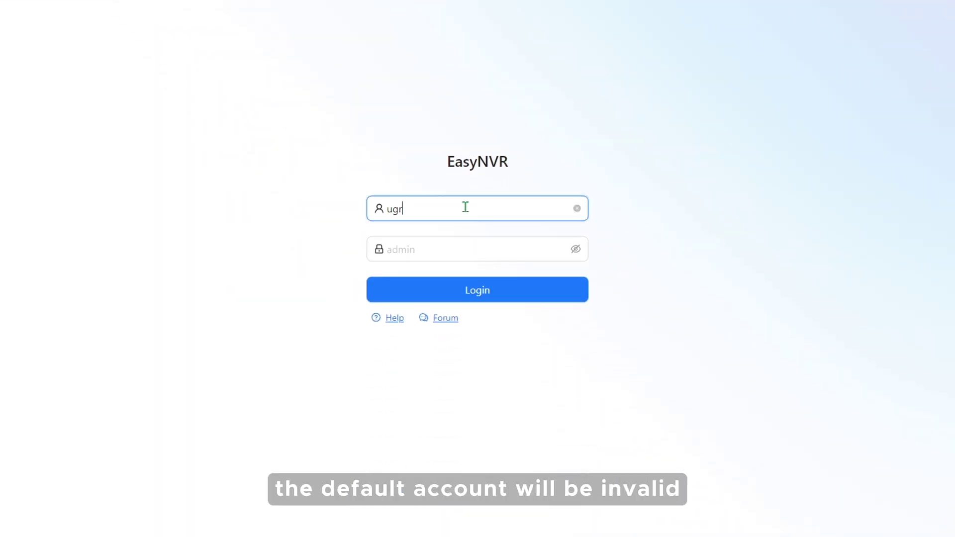
key(Tab)
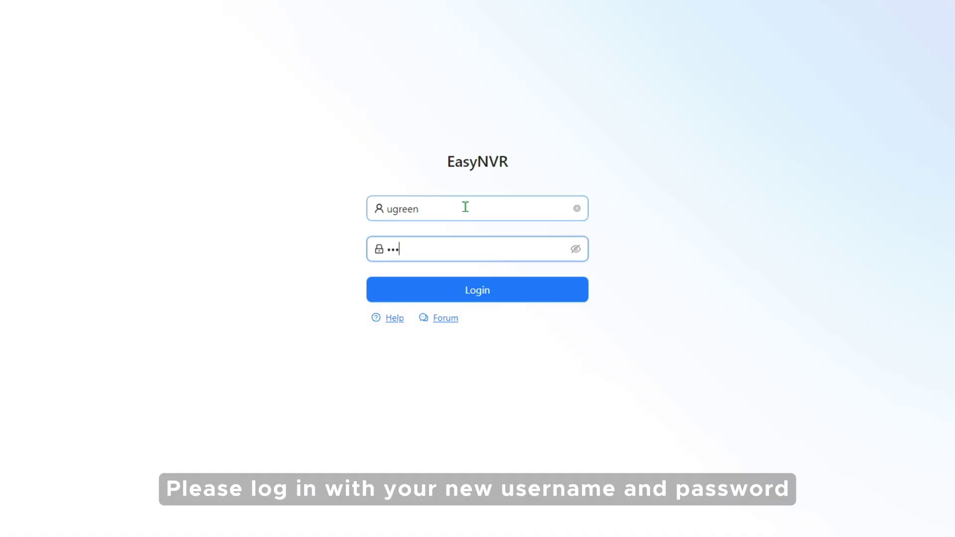
click(483, 280)
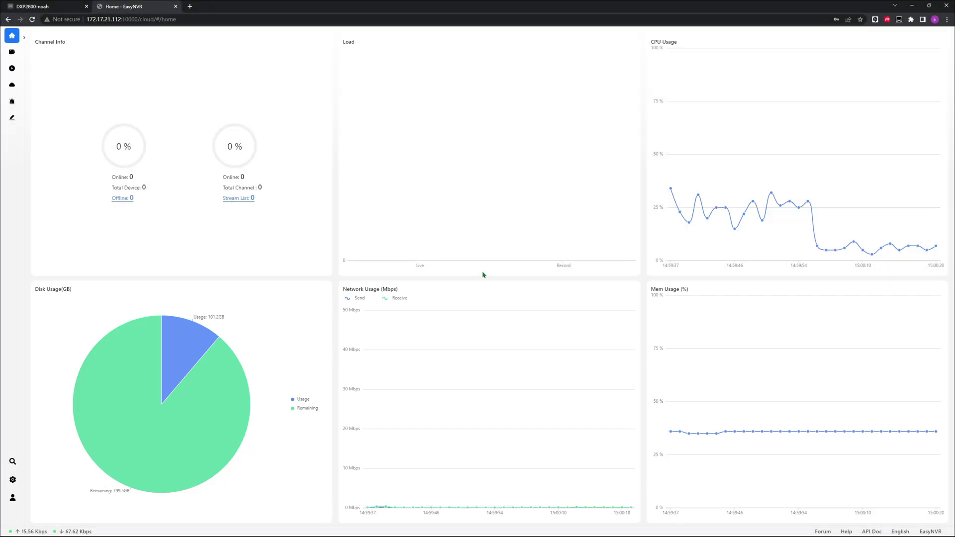
Add the ONVIF camera at 172.17.20.46 with username admin and its password
click(15, 65)
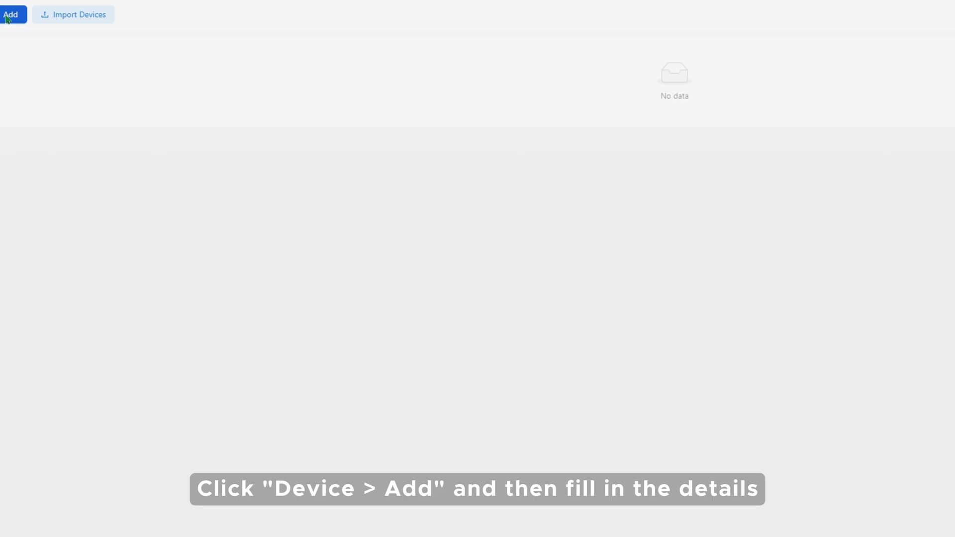
click(9, 16)
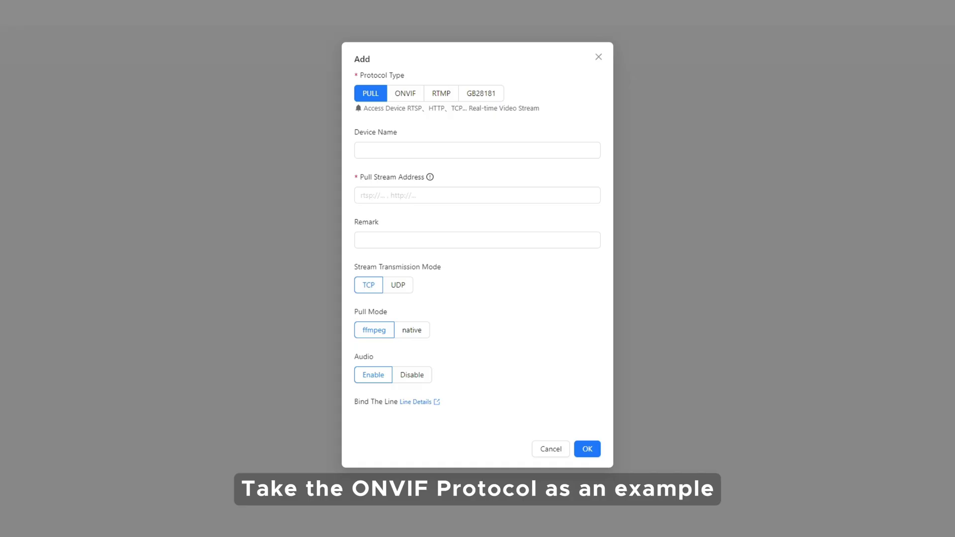
click(404, 93)
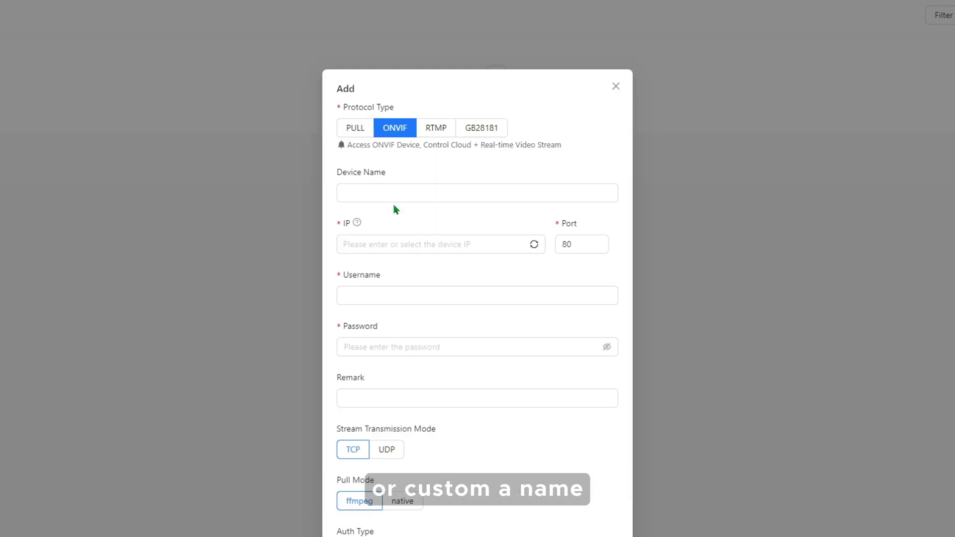
click(401, 243)
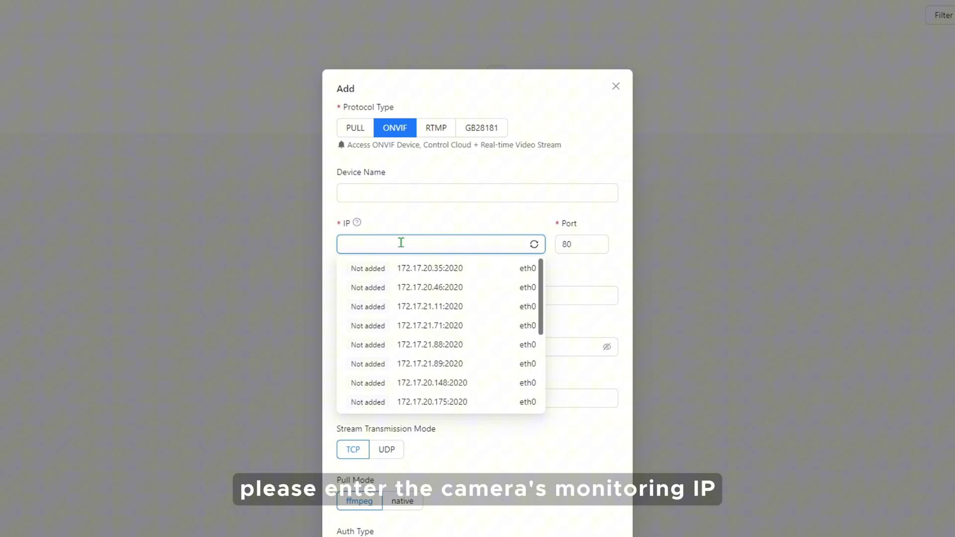
scroll(441, 295, up, 3)
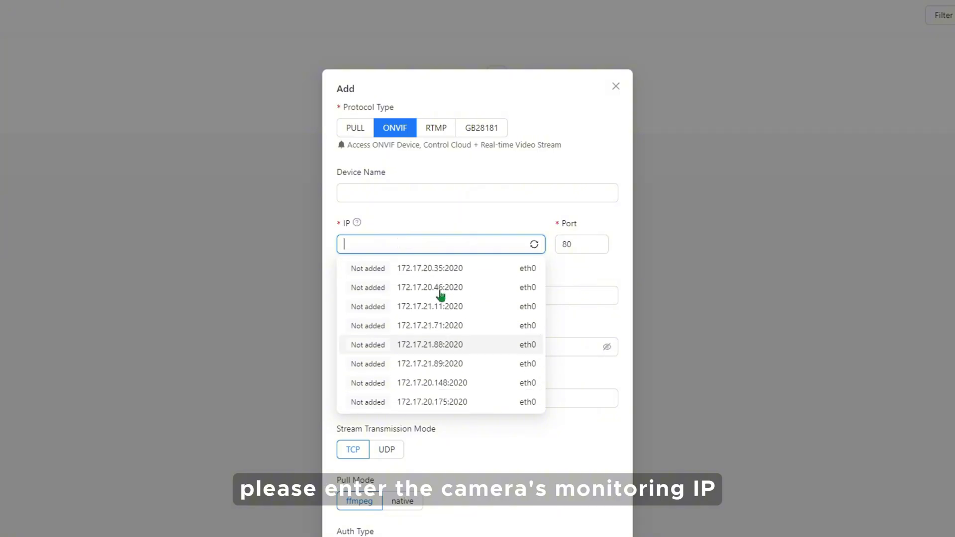
click(440, 289)
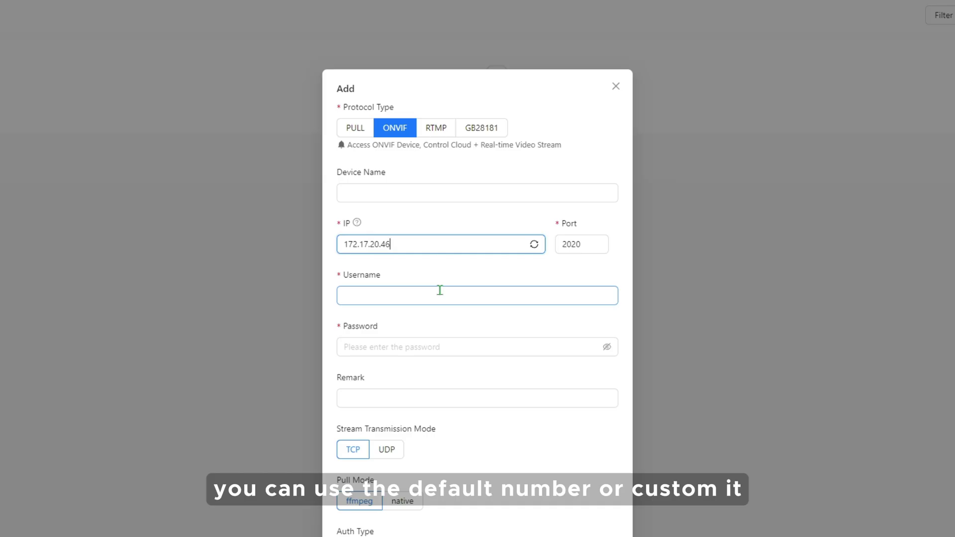
click(441, 290)
text(admin)
key(Tab)
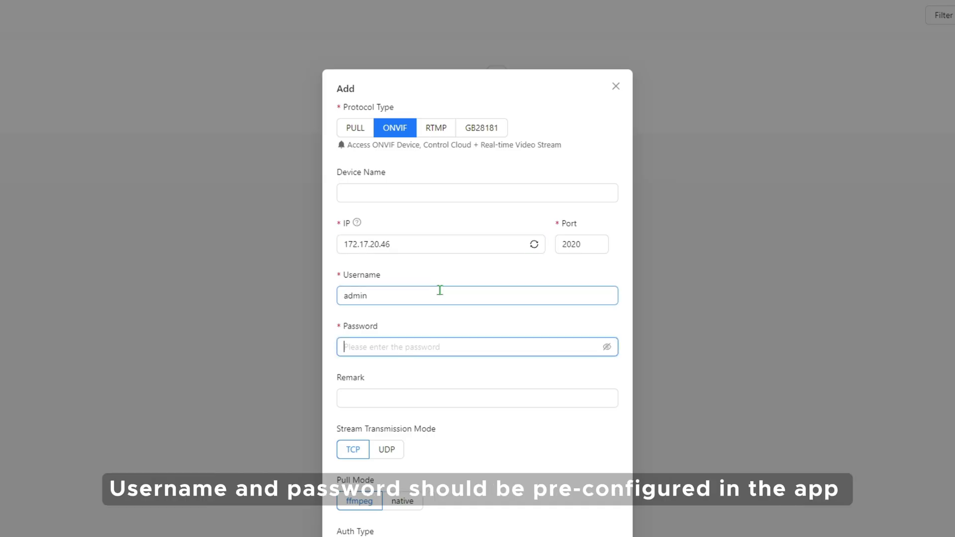
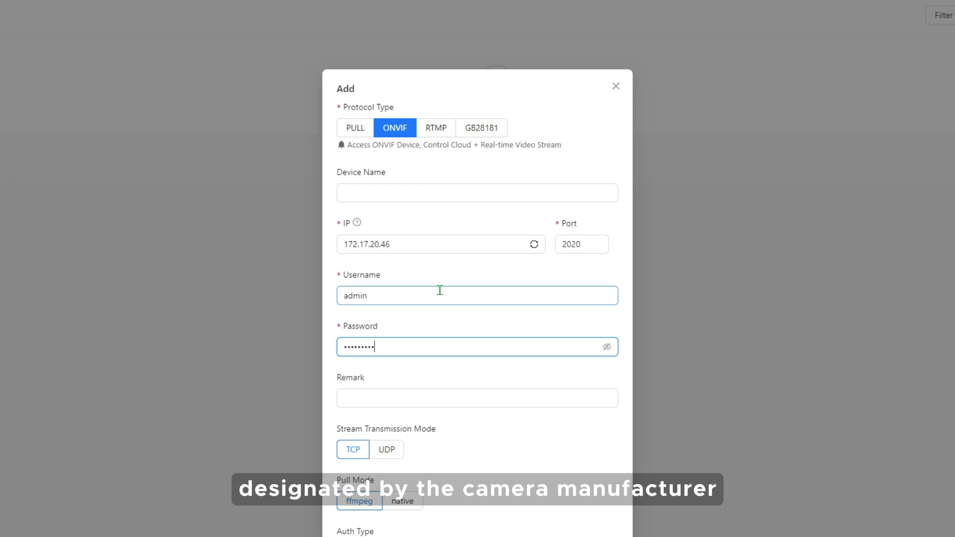
scroll(478, 299, down, 4)
click(603, 432)
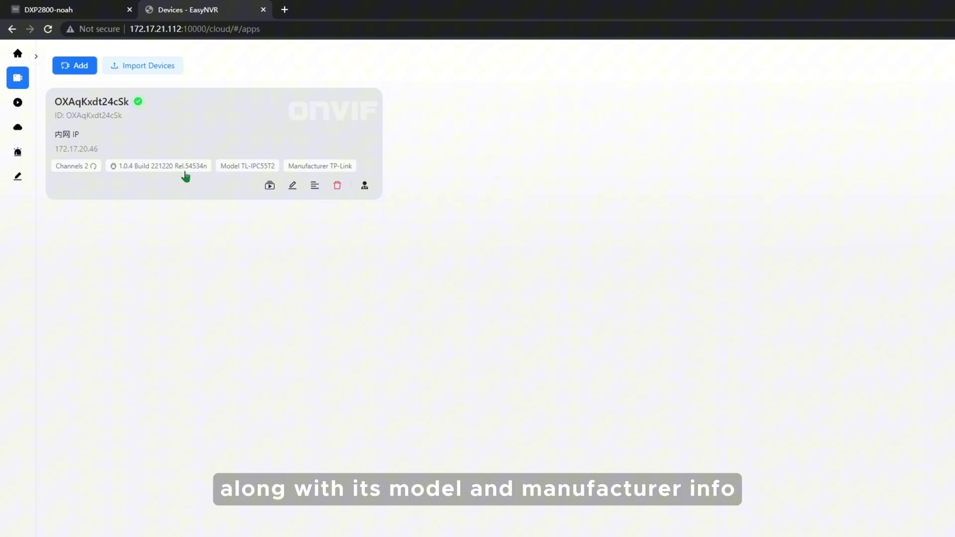
Show the camera's channels, switching the view to list and back to cards
click(270, 186)
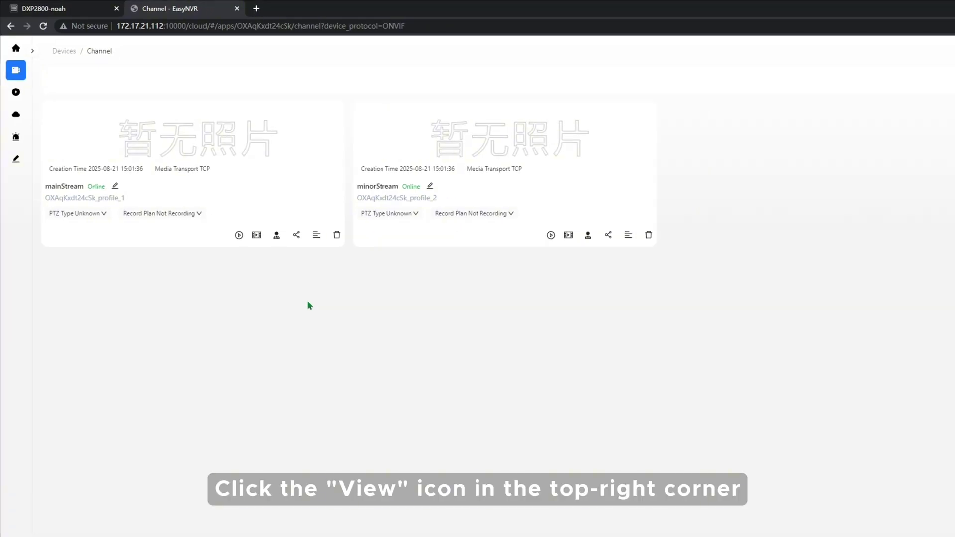
click(774, 61)
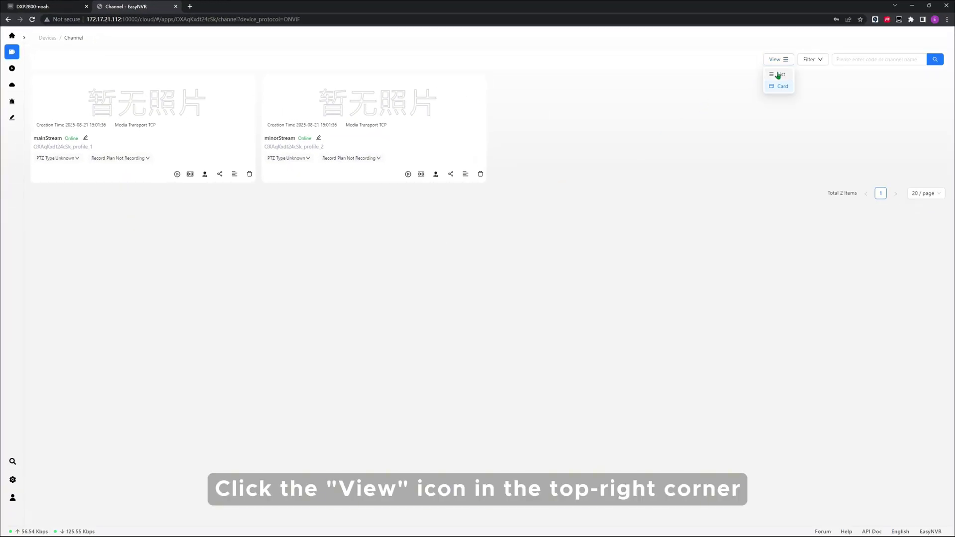
click(777, 74)
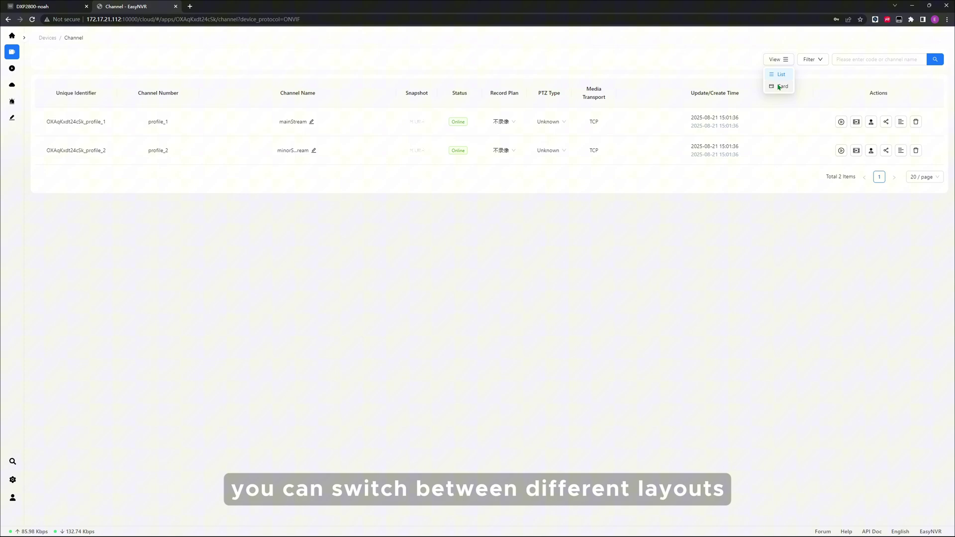
click(778, 87)
Filter the channels to online only and search for 'main'
click(810, 60)
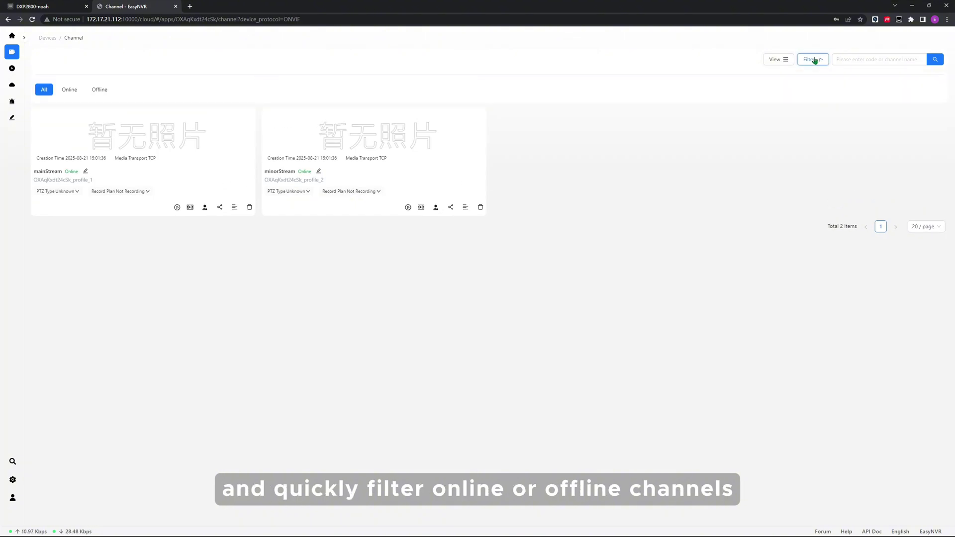
click(99, 90)
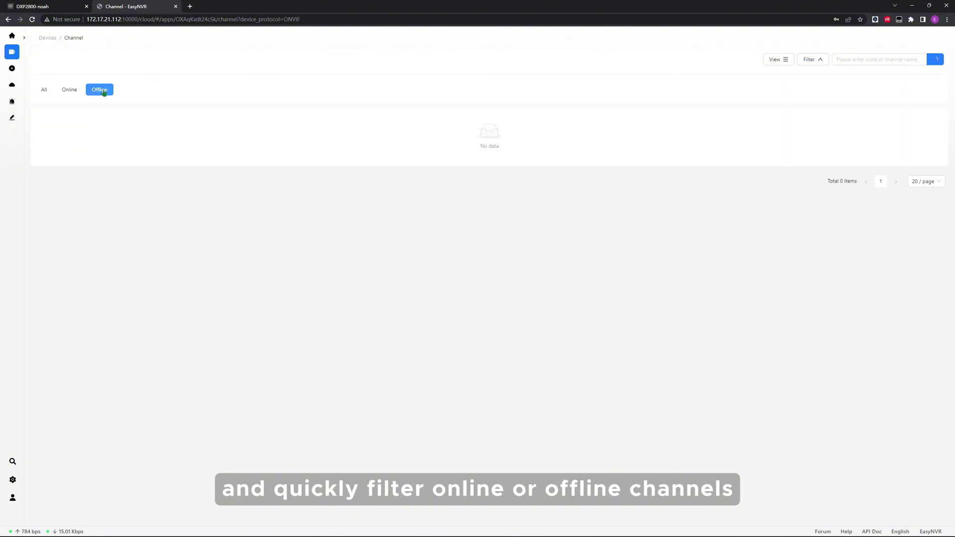
click(69, 90)
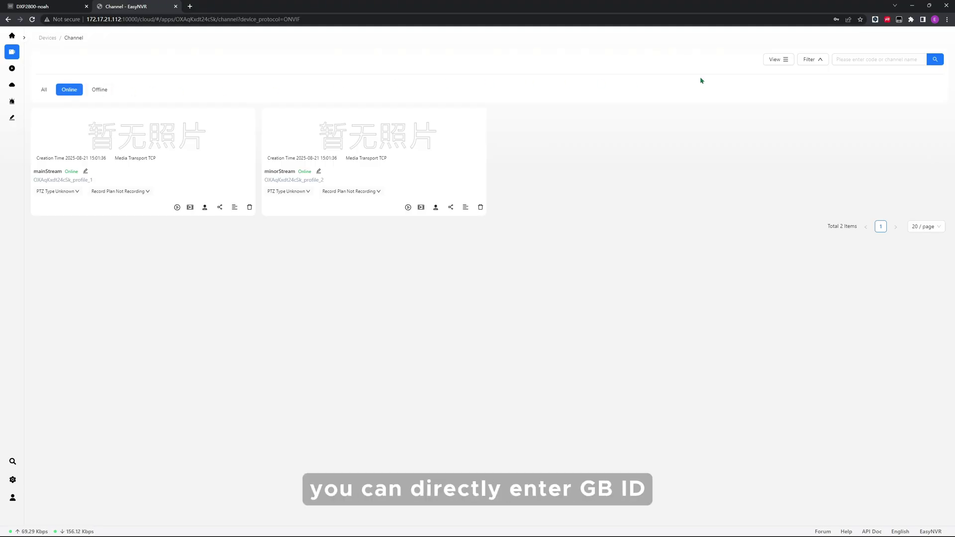
click(853, 60)
text(mai)
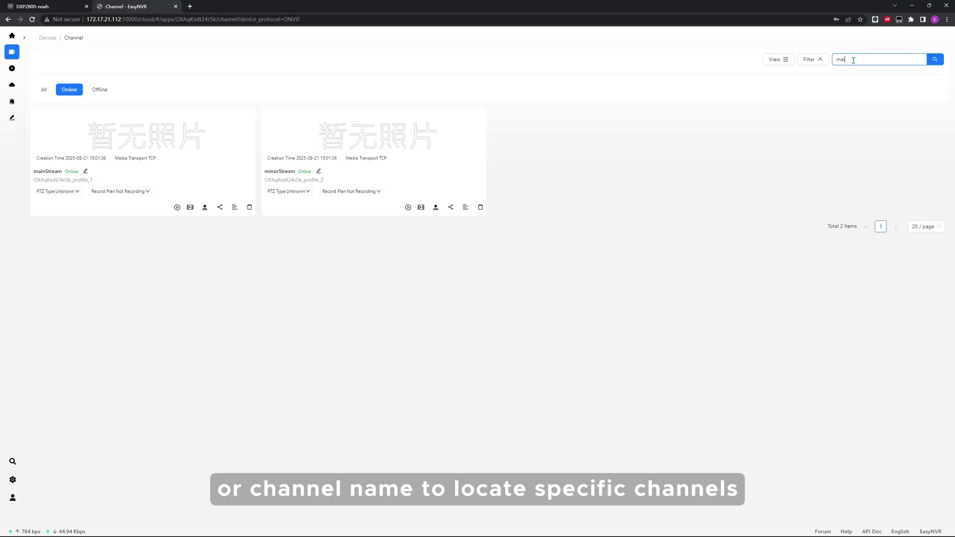
text(n)
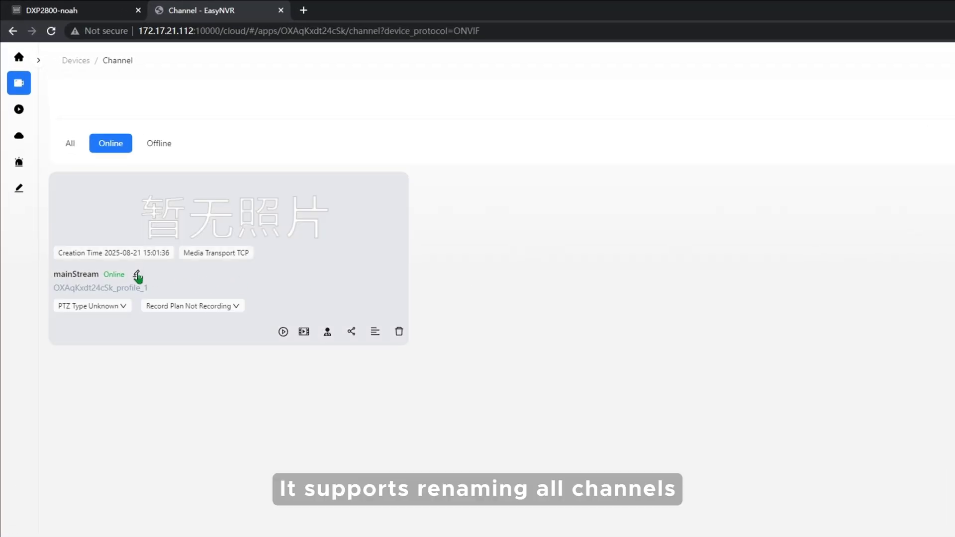
Change the mainStream channel name to 'ugreen', leaving PTZ type unchanged
click(137, 277)
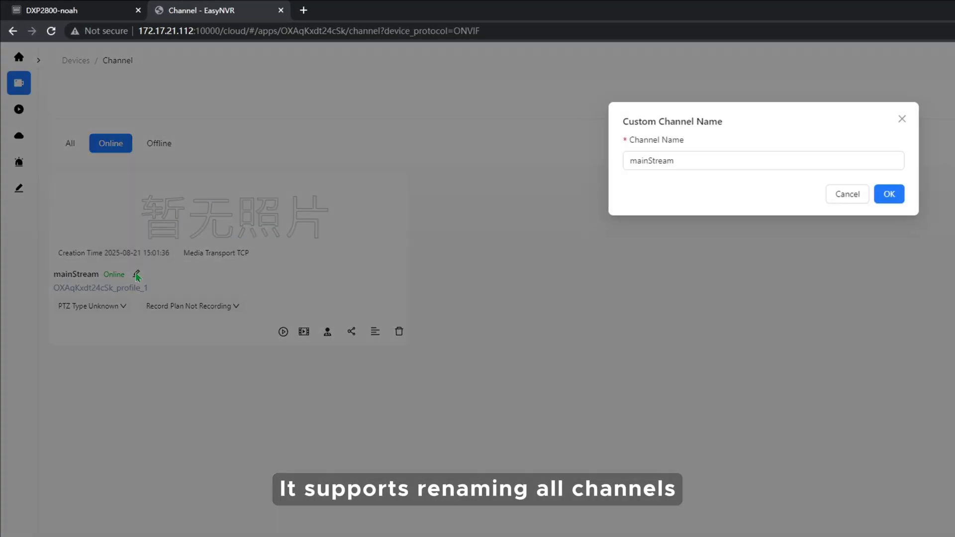
drag(688, 156, 613, 160)
text(ug)
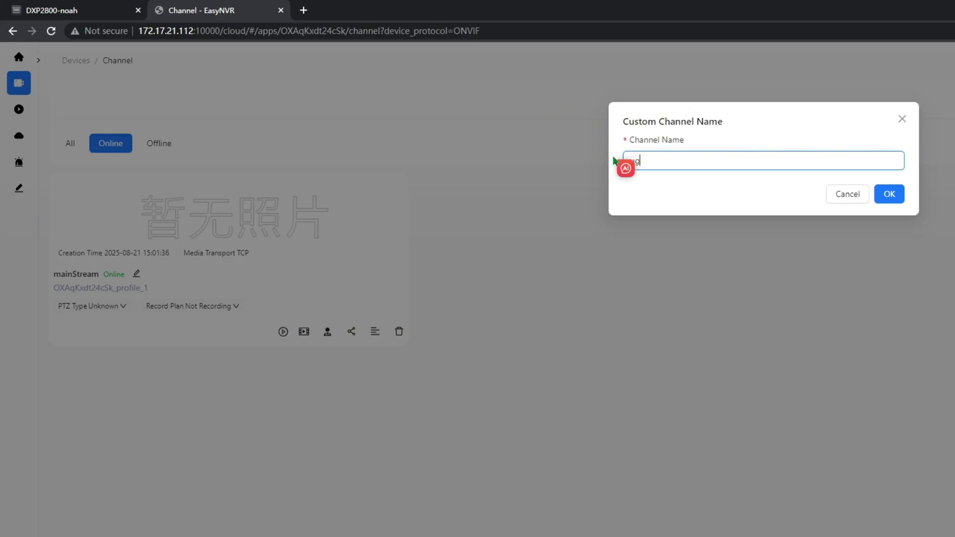
text(reen)
click(888, 194)
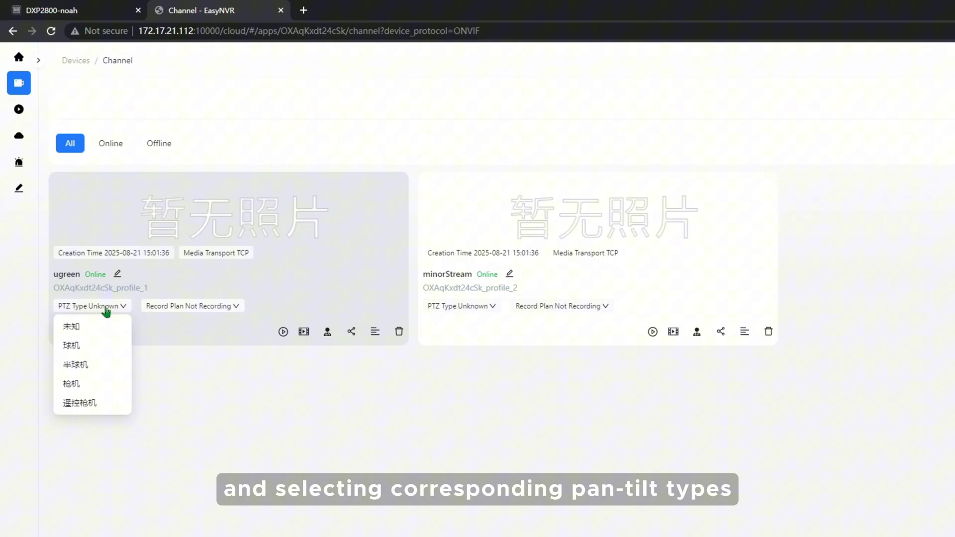
click(106, 310)
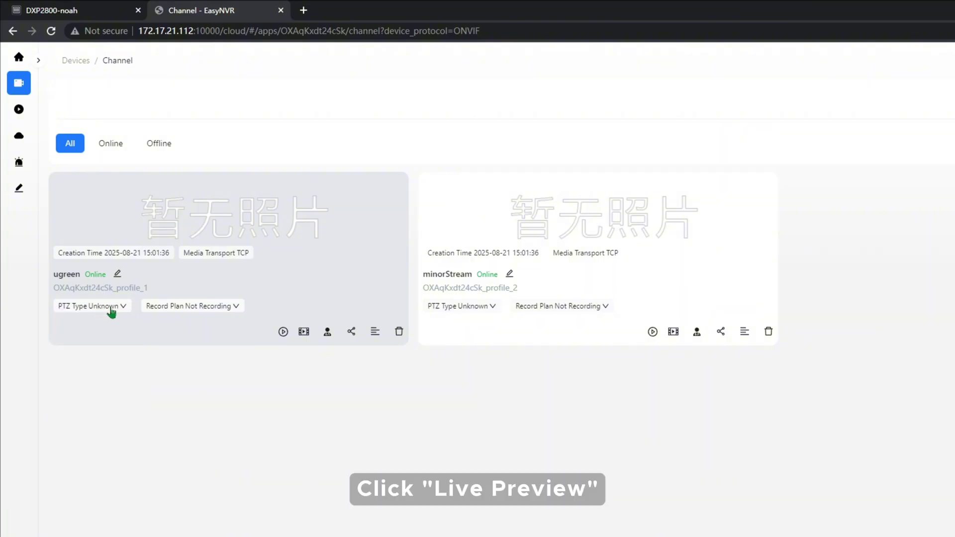
click(283, 332)
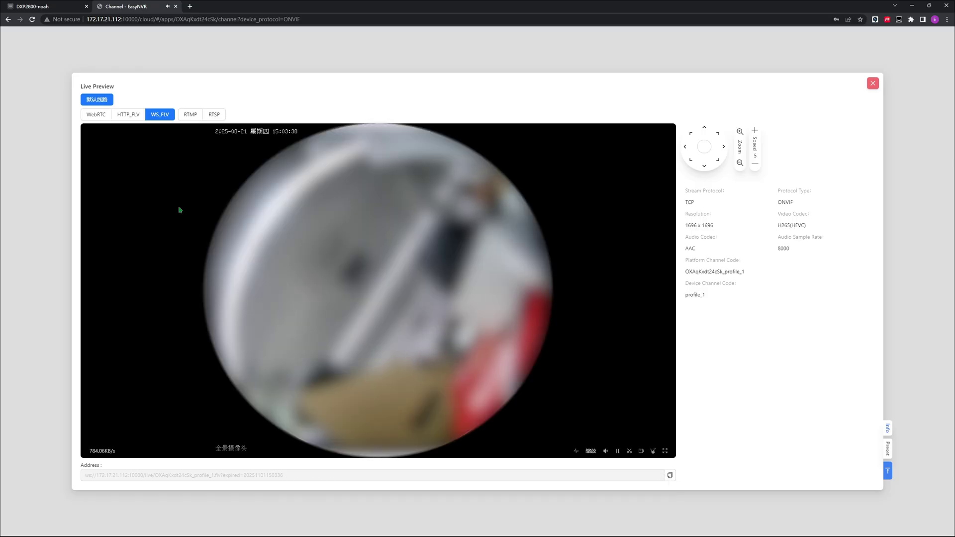
click(99, 116)
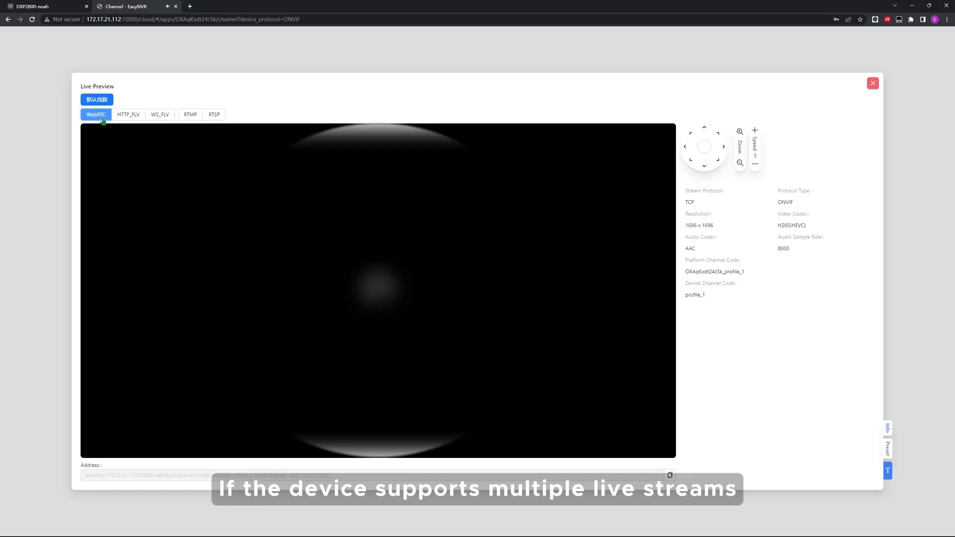
click(129, 115)
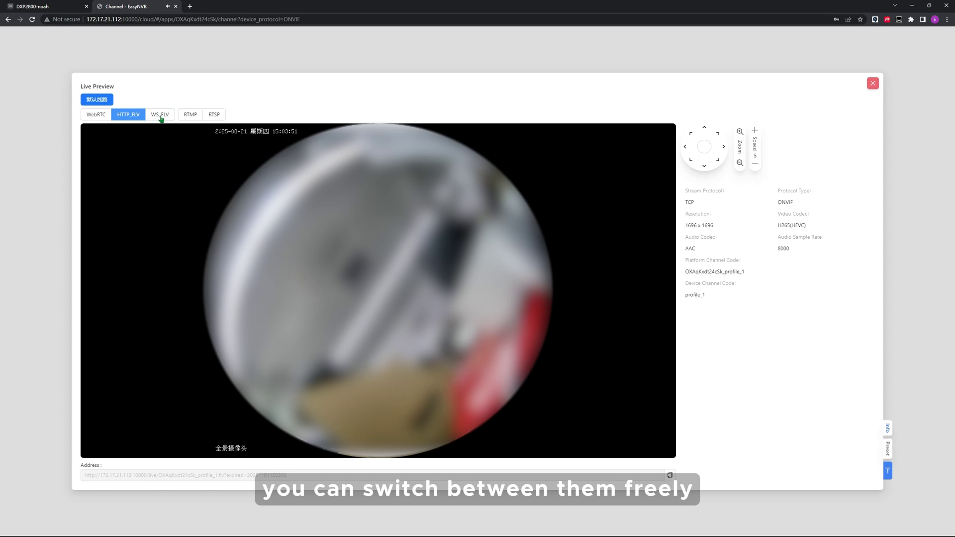
click(161, 115)
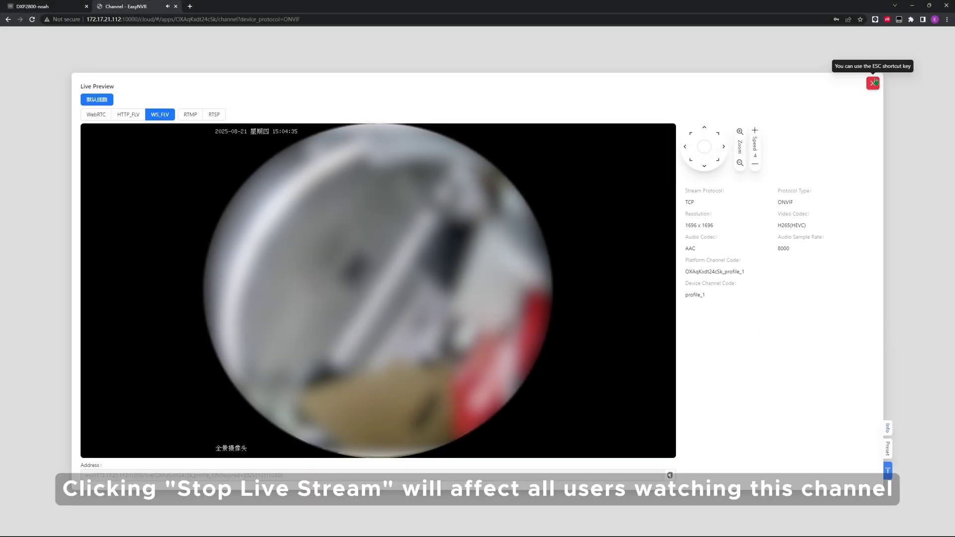
Close the live preview and stop the ugreen channel's live stream
click(871, 83)
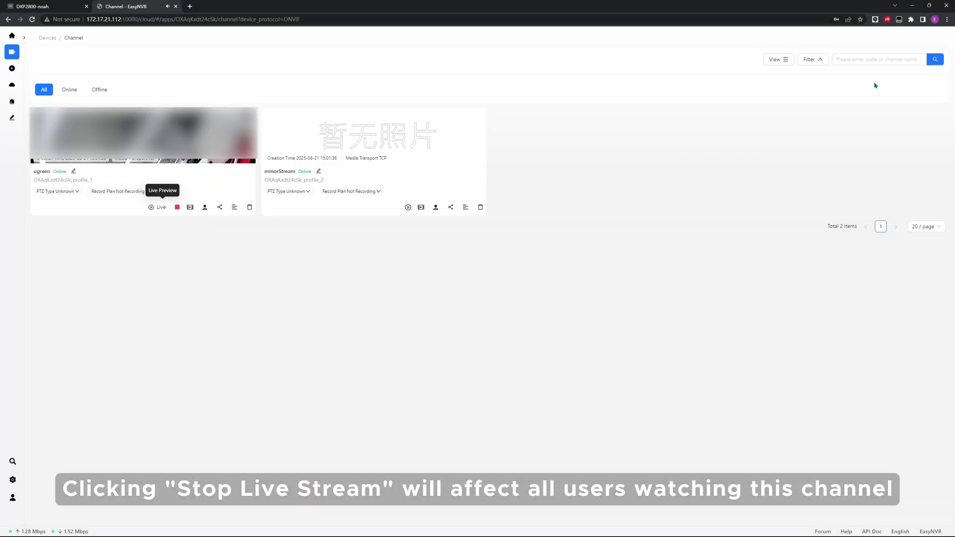
click(177, 207)
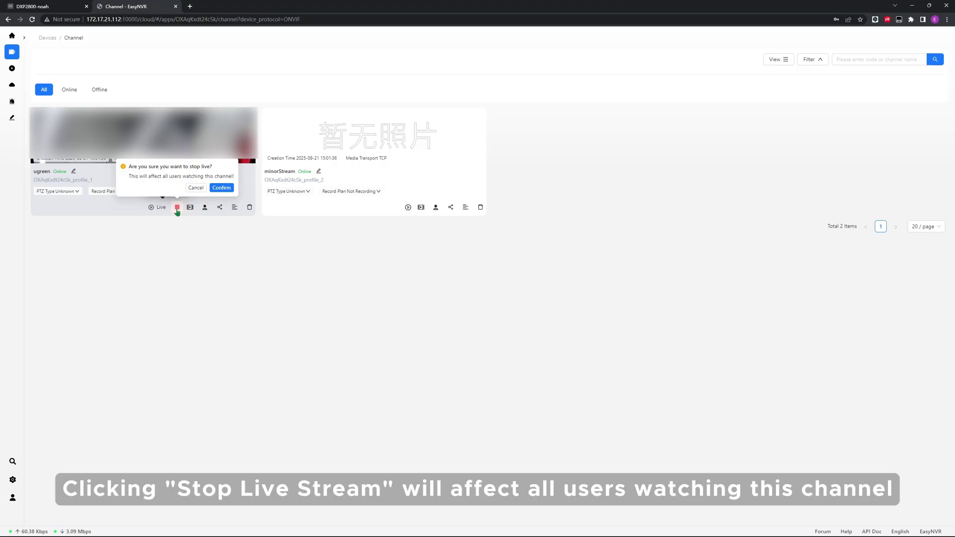
click(221, 188)
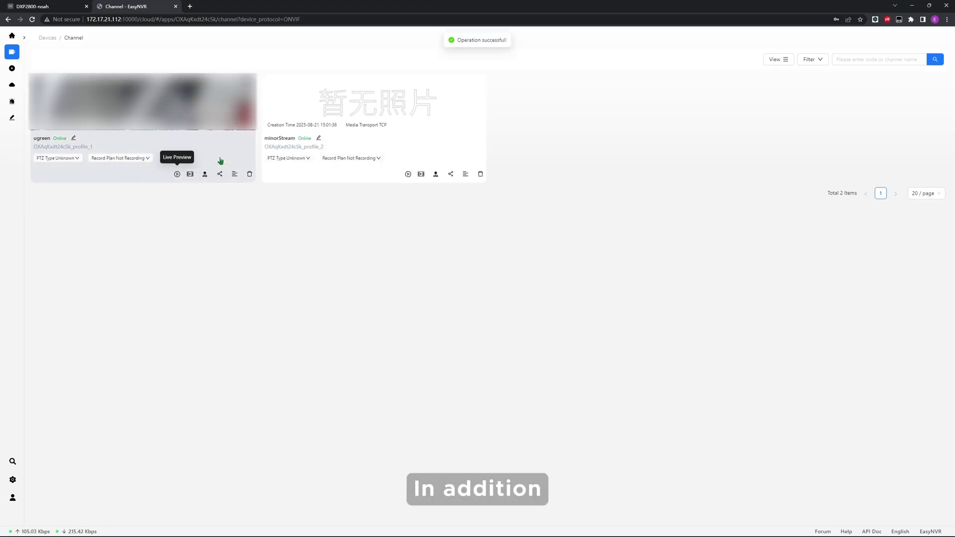
Review ugreen's video diagnosis, live sharing and live log, then cancel blacklisting
click(205, 174)
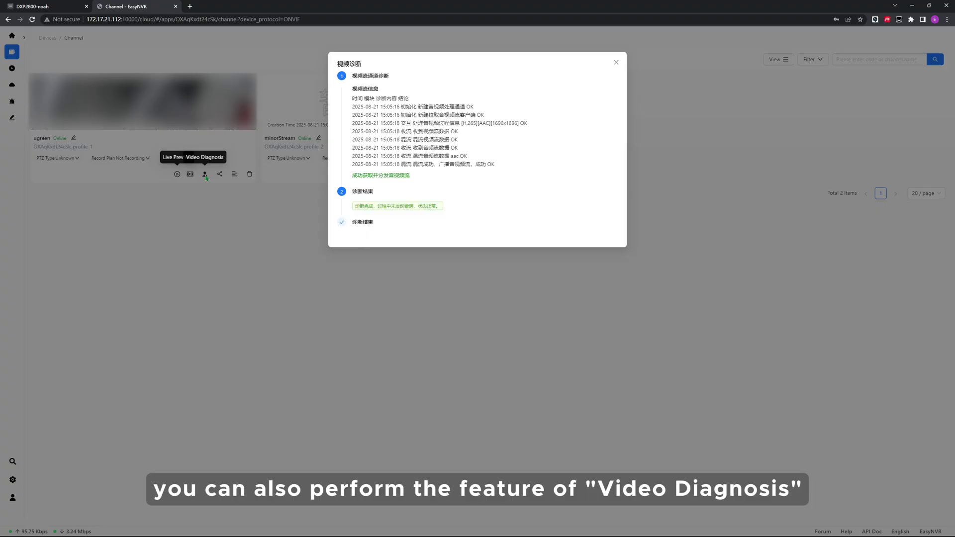
click(615, 62)
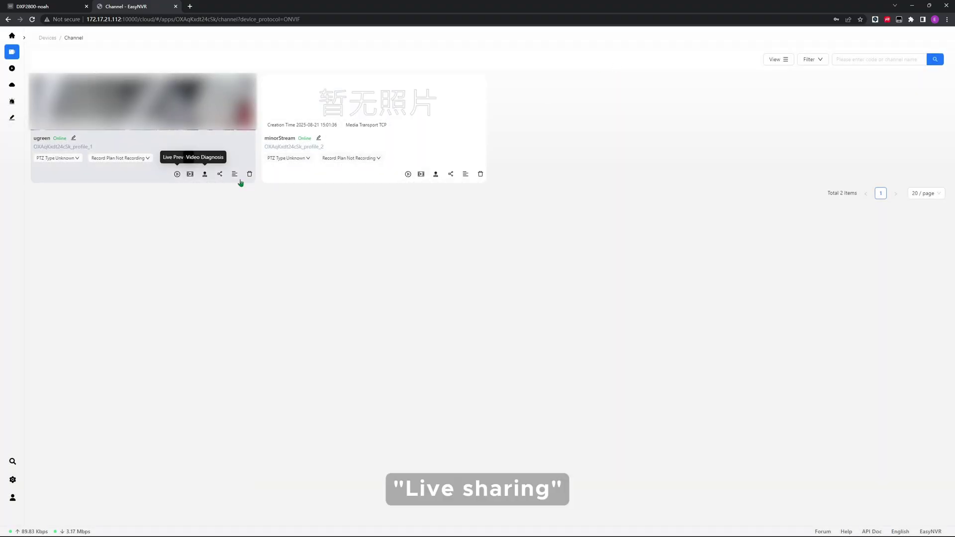
click(219, 174)
click(562, 79)
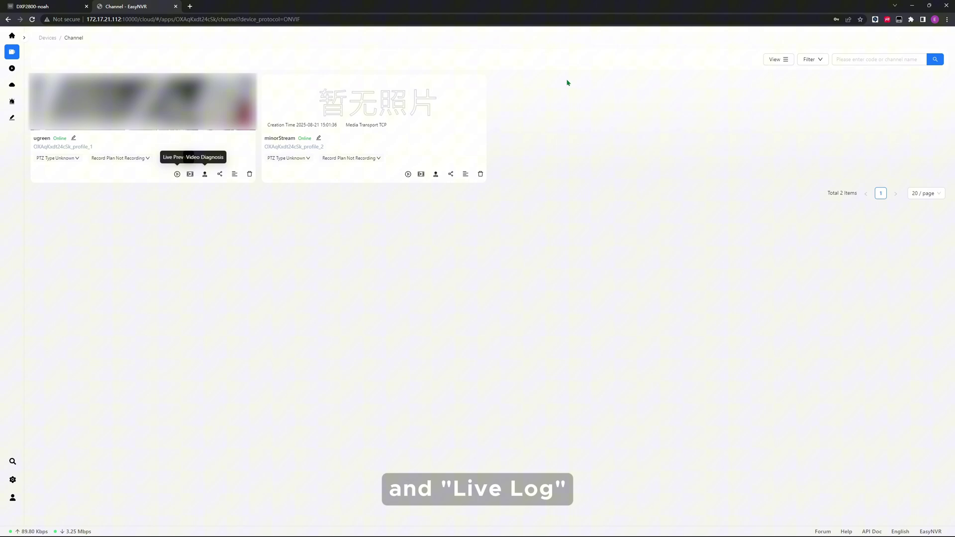
click(234, 177)
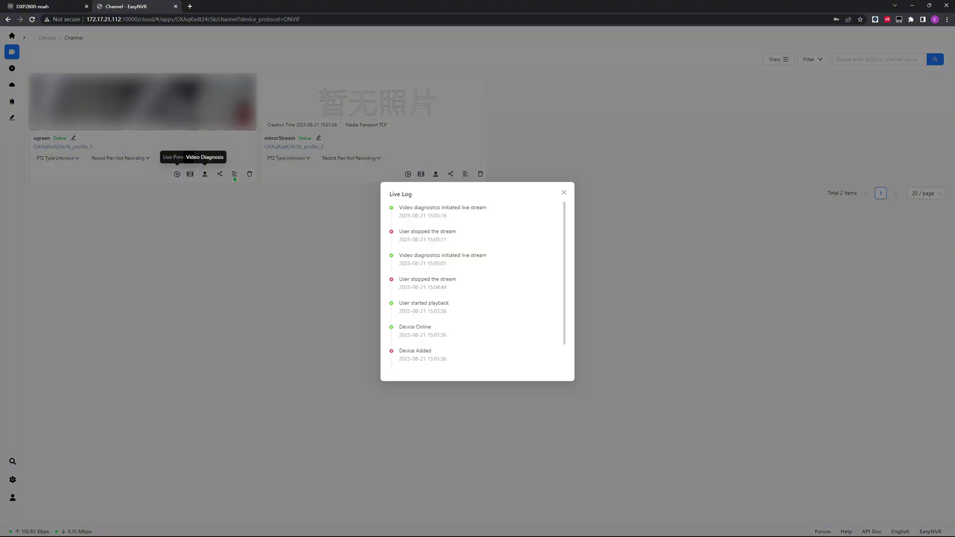
click(565, 196)
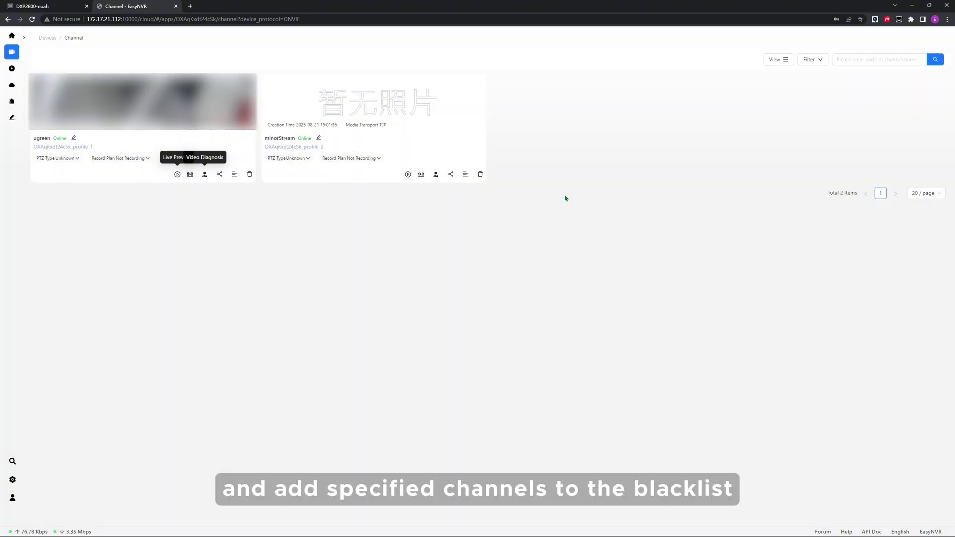
click(249, 174)
click(271, 156)
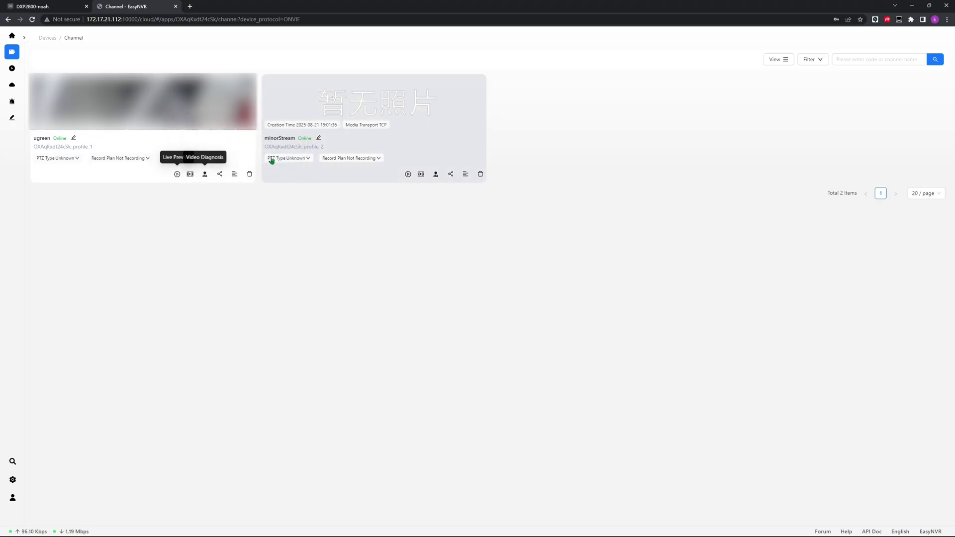
Tick the ONVIF device's ugreen channel under a preset plan's Associated Channels and save
click(123, 159)
click(123, 161)
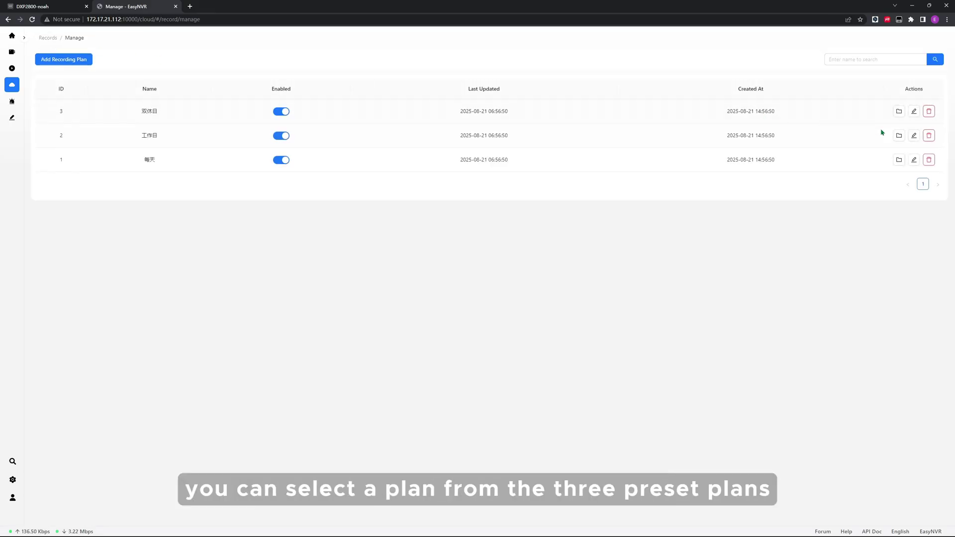
click(899, 135)
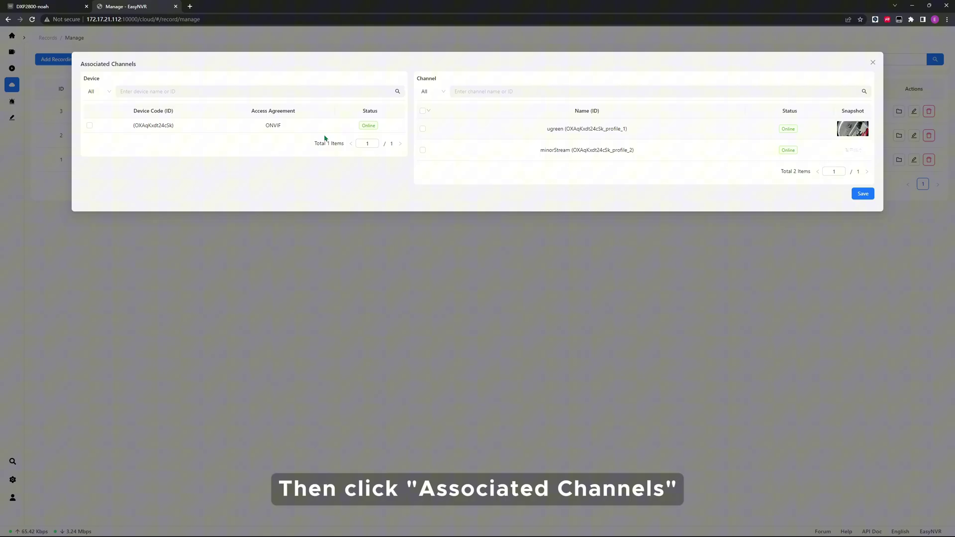
click(108, 128)
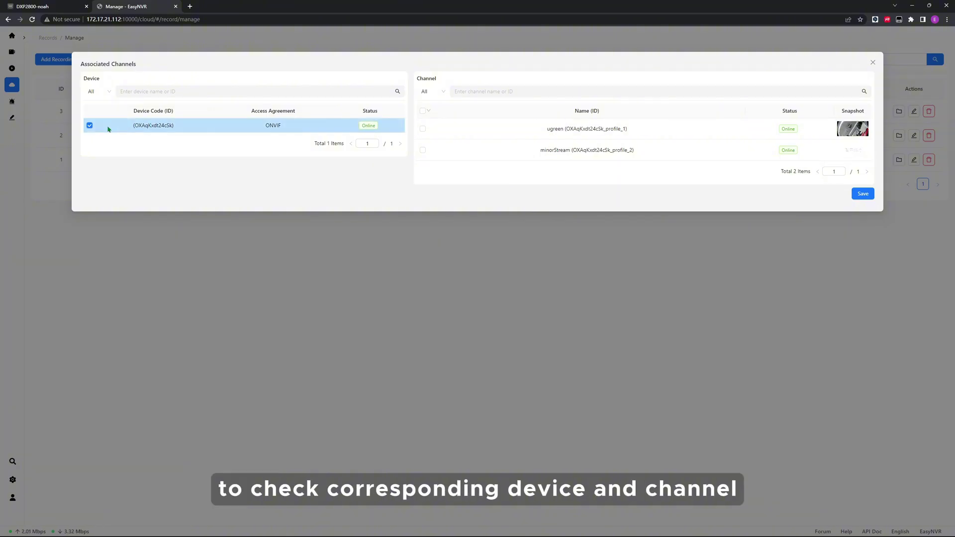
click(422, 128)
click(866, 195)
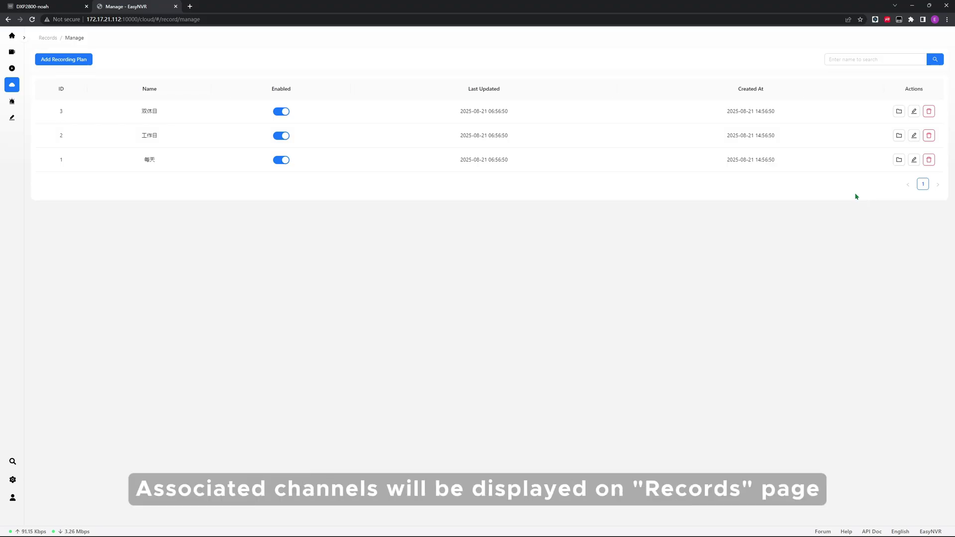
Play back ugreen's recording from the Records list, then go to the Alarm page
click(47, 37)
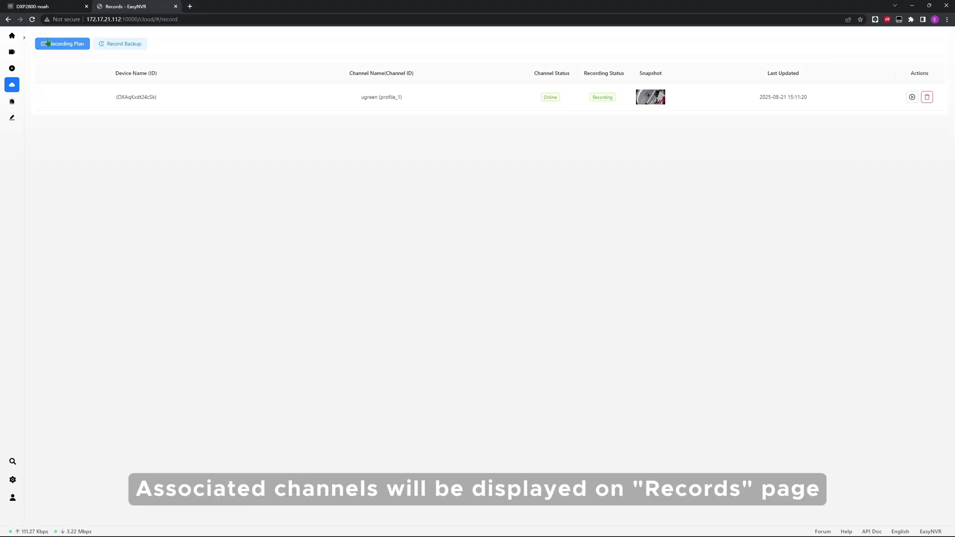
click(911, 98)
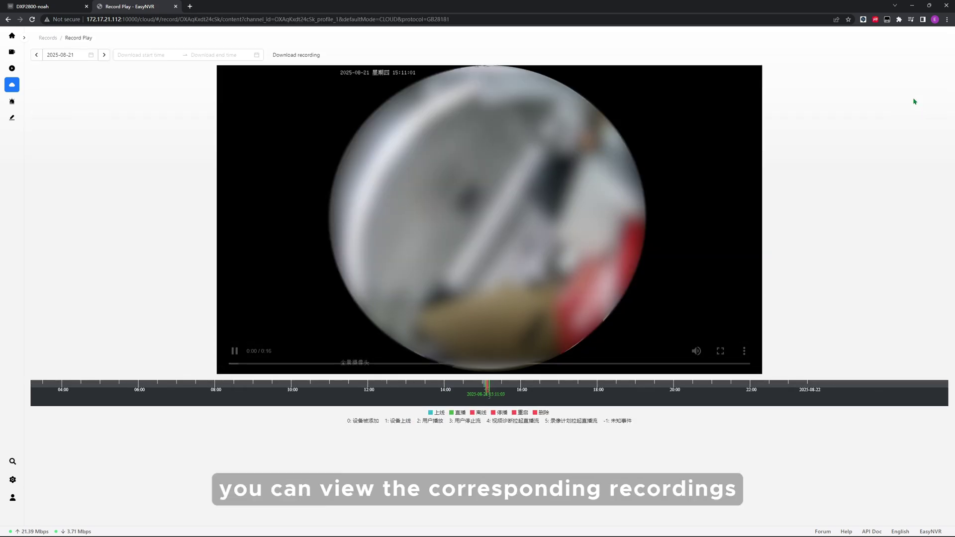
click(13, 102)
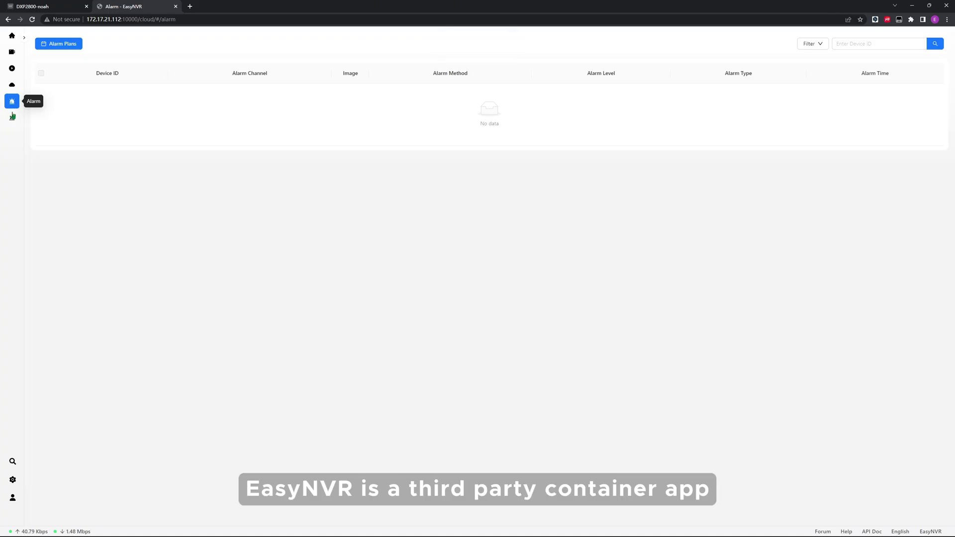
Go to Settings, showing the Base Config page
click(12, 118)
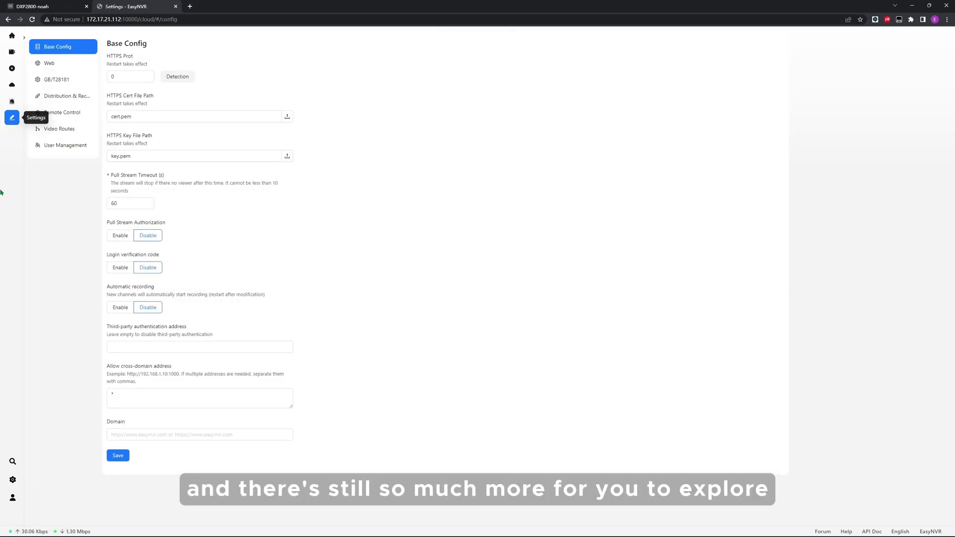